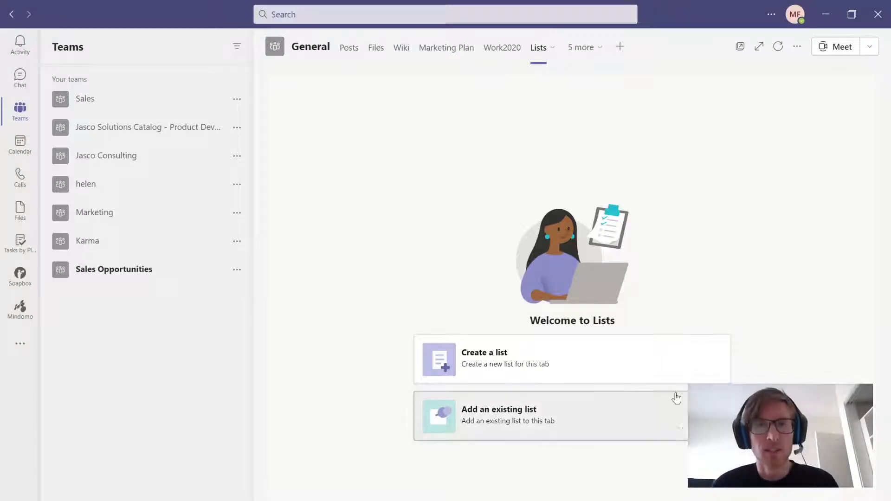
left_click(20, 343)
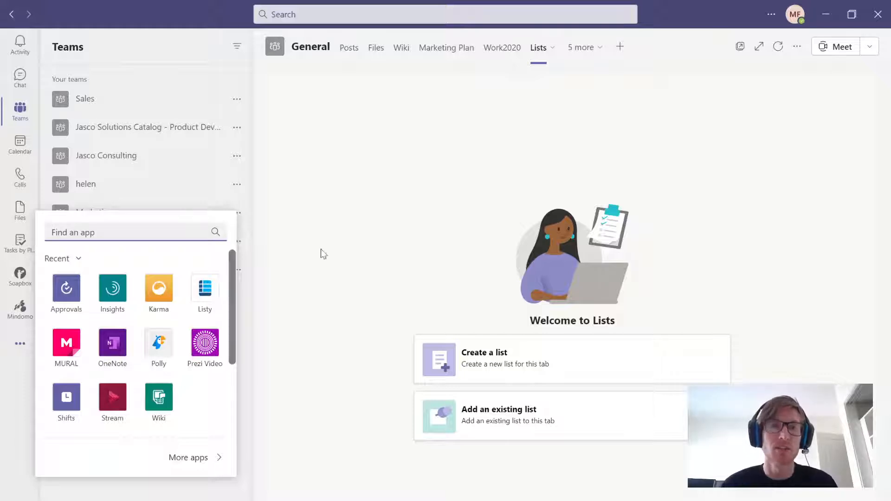
left_click(423, 206)
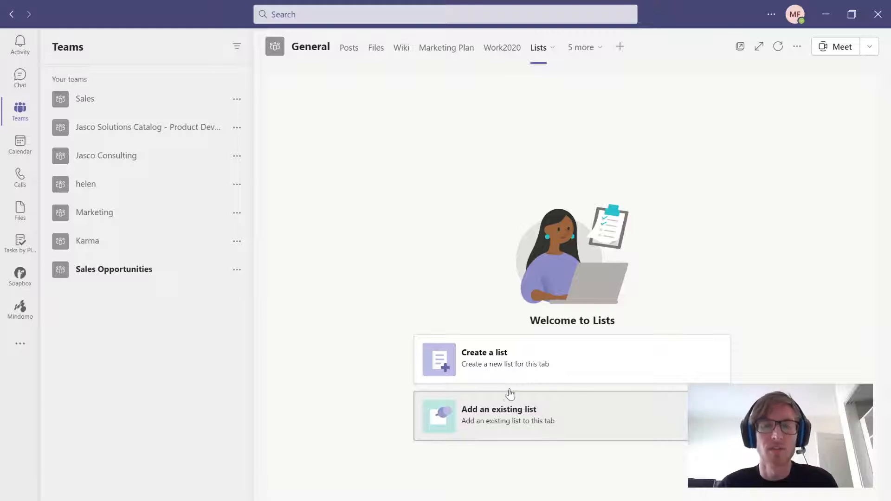
- Start creating a new list for this channel and preview the Issue tracker template
left_click(486, 357)
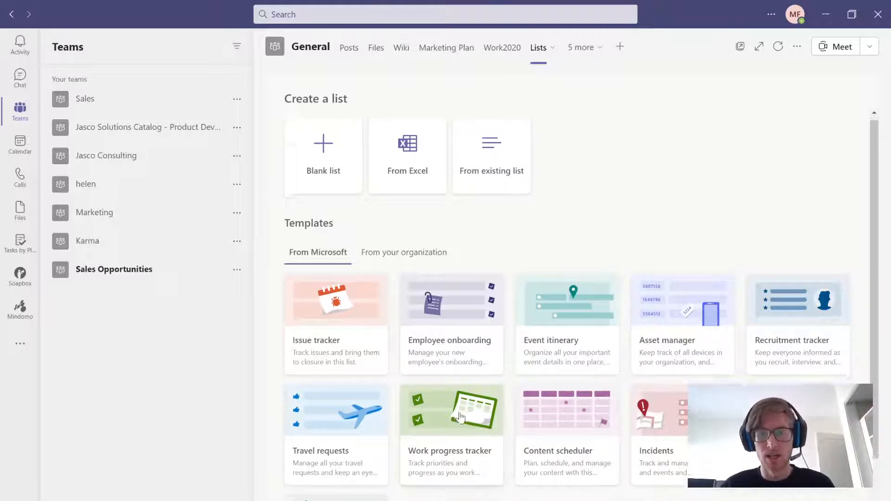
scroll(602, 320, "down", 2)
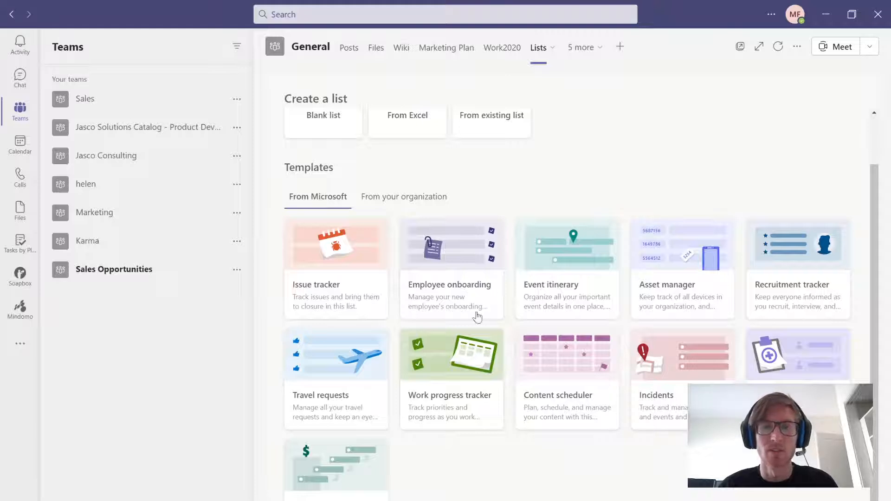
left_click(330, 254)
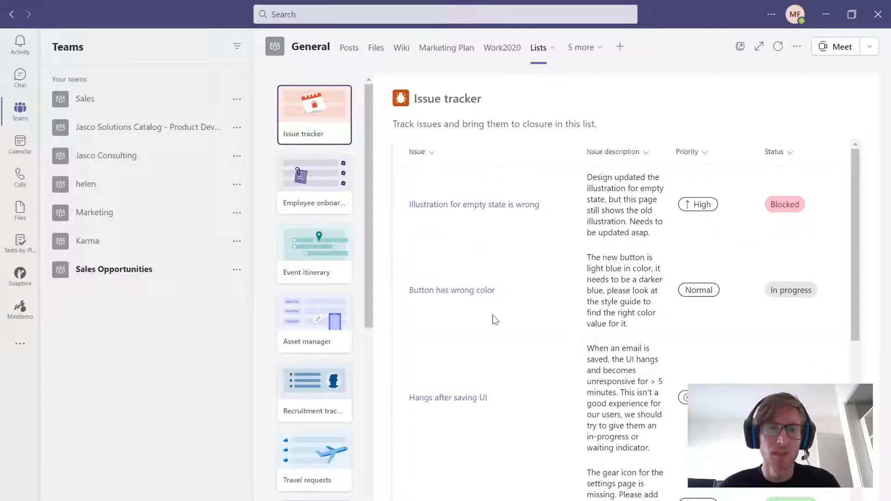
- Look through the other Microsoft list templates, previewing Asset manager and Work progress tracker and checking the remaining ones down to Loans
left_click(325, 310)
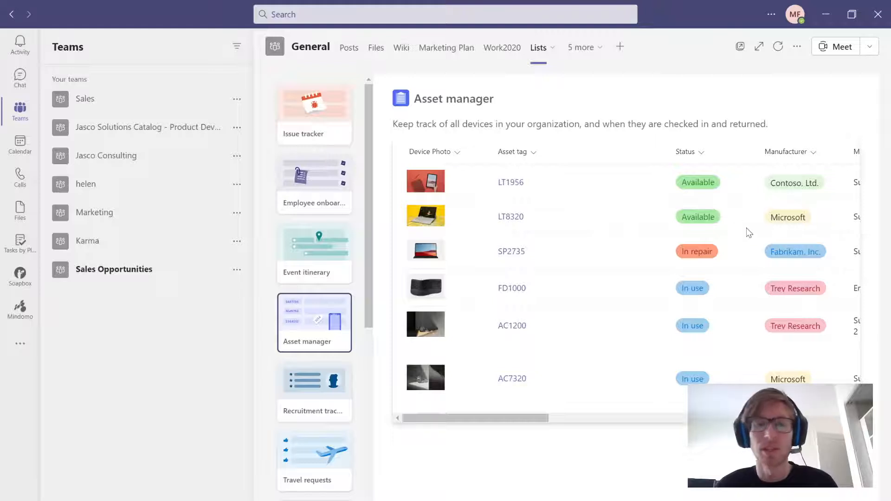
scroll(364, 412, "down", 1)
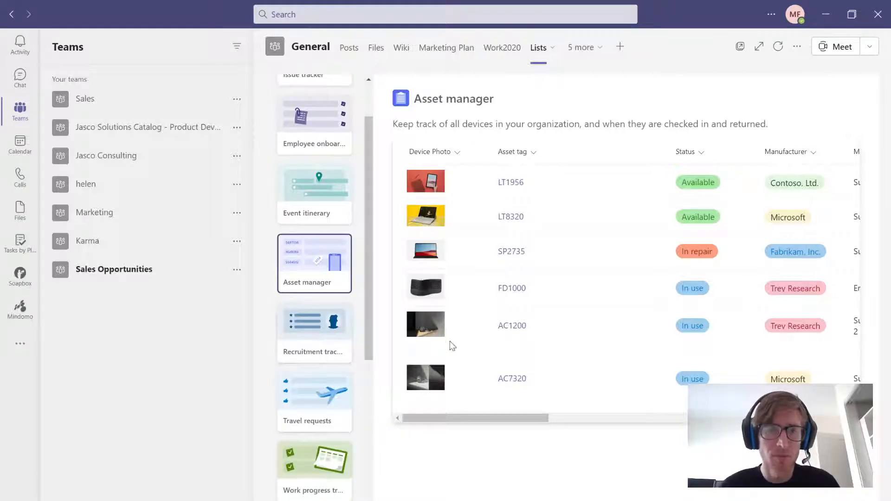
scroll(329, 404, "down", 1)
scroll(334, 407, "down", 1)
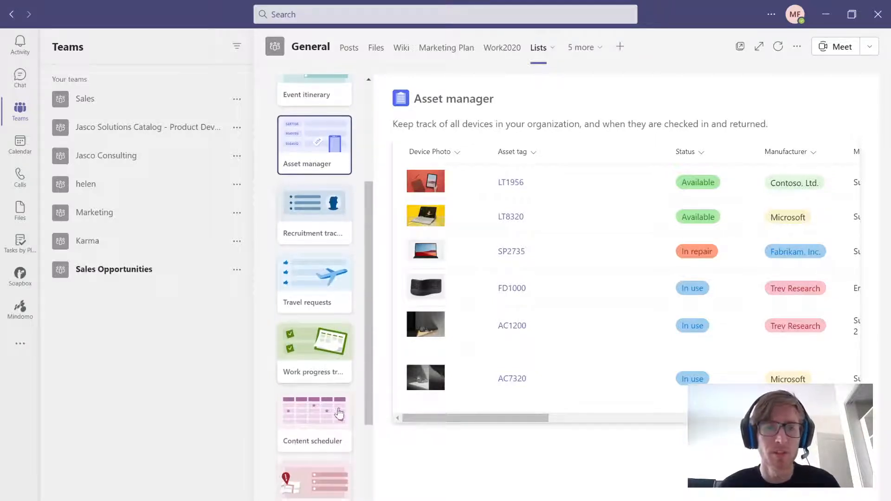
left_click(321, 351)
scroll(541, 364, "down", 1)
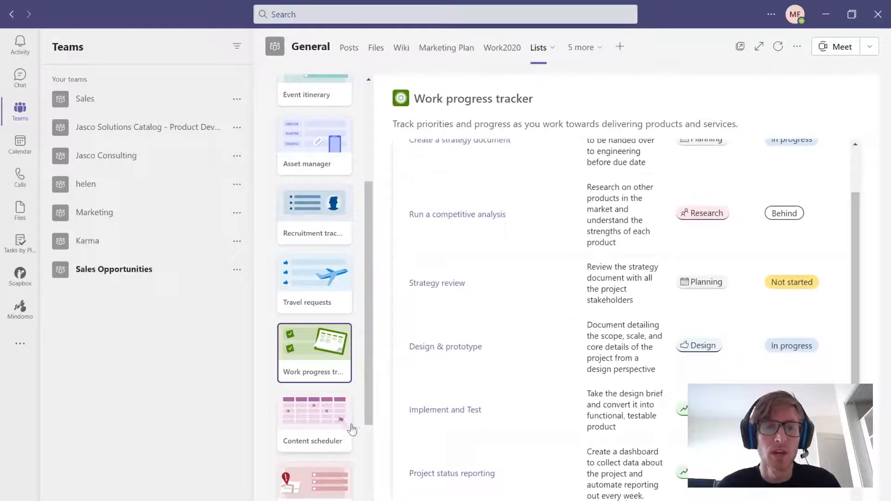
scroll(350, 424, "down", 2)
scroll(320, 385, "down", 2)
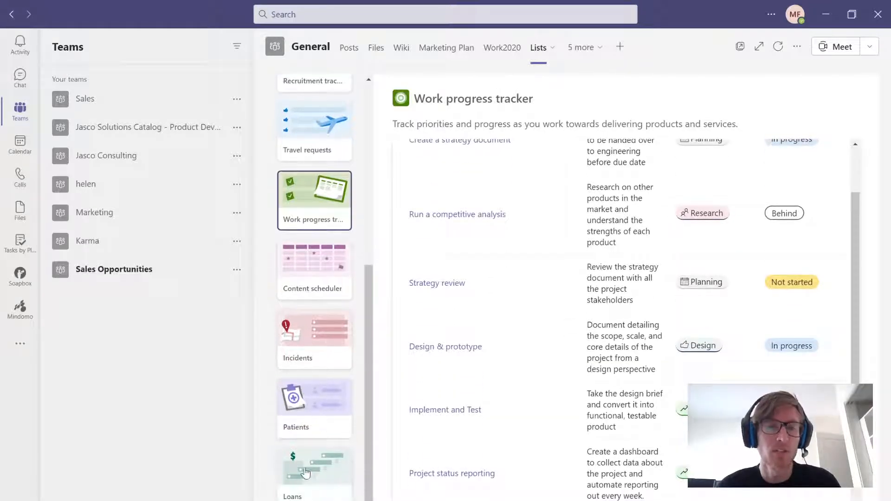
- Choose the Content scheduler template as the basis for the new list
scroll(330, 343, "up", 3)
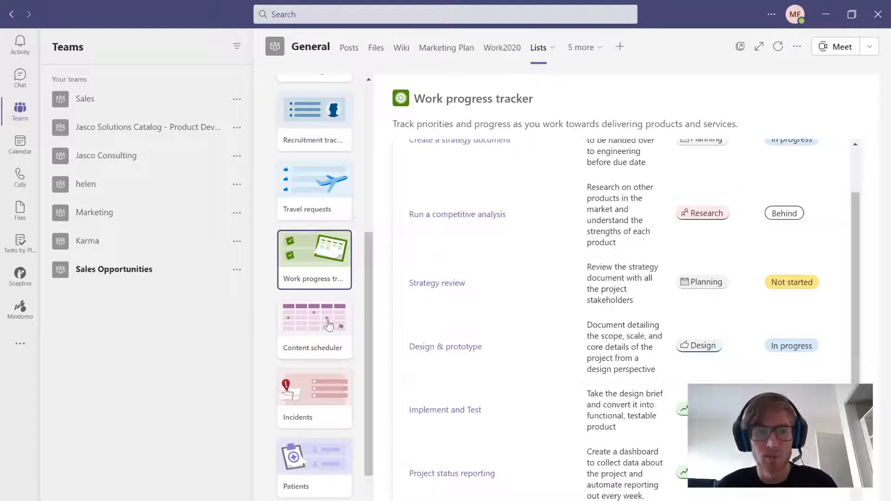
left_click(312, 331)
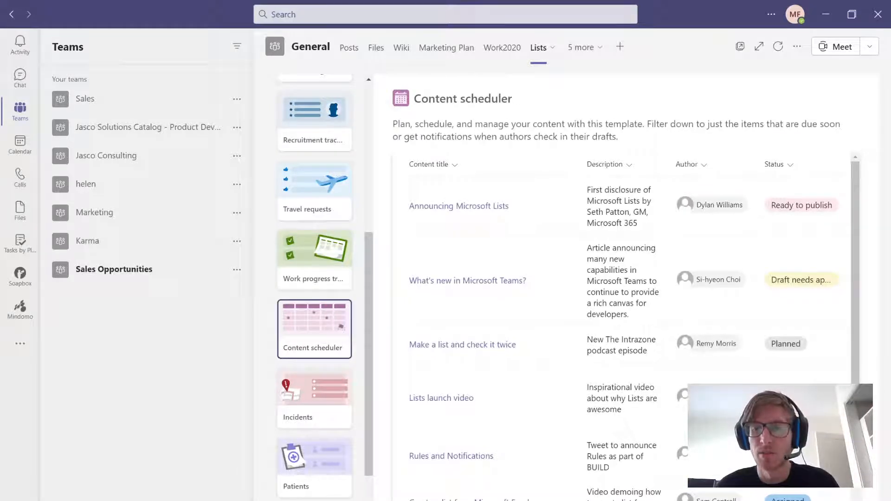
left_click(773, 499)
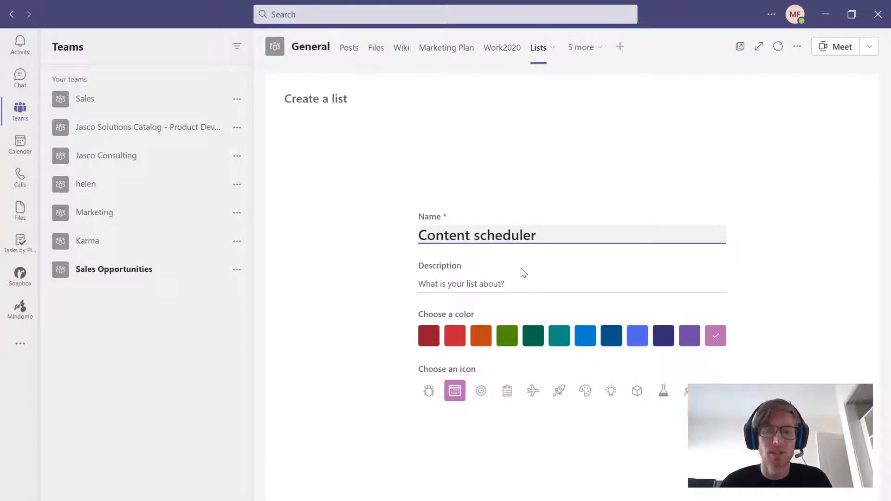
- Create the list with the name "Linkedin Content scheduler", the description "Posts" and the light blue color
type("Linkedin")
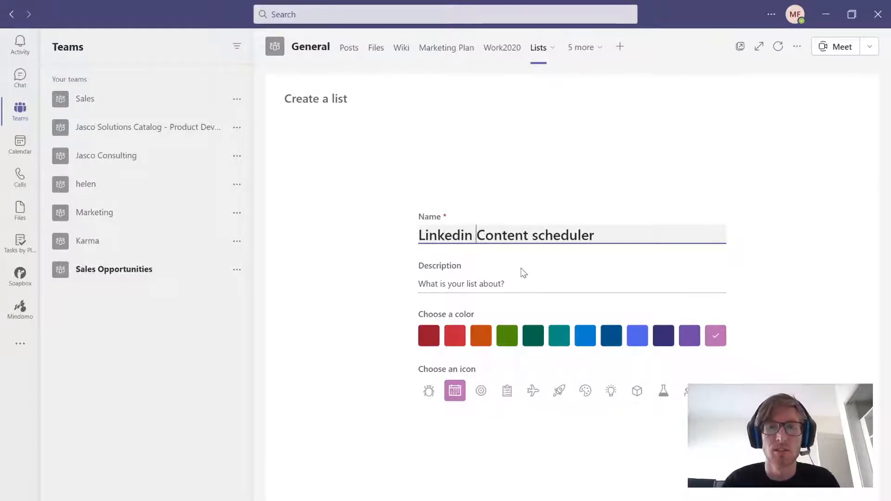
key("Tab")
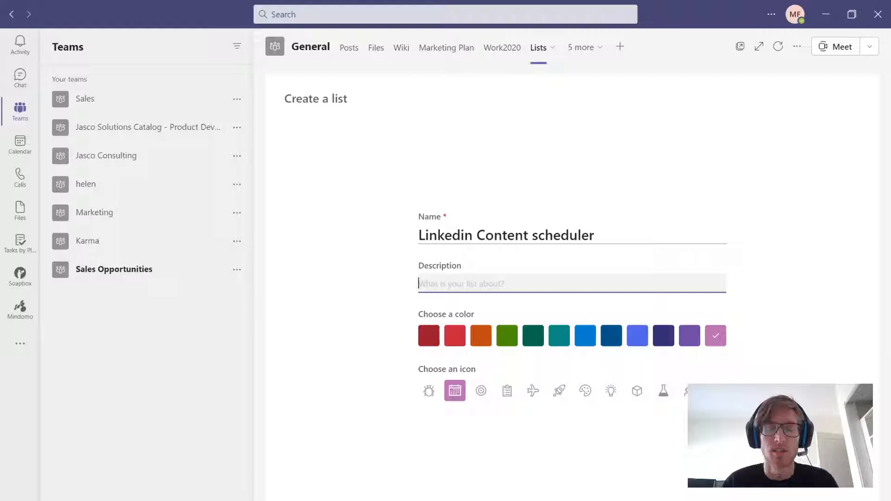
type("Posts")
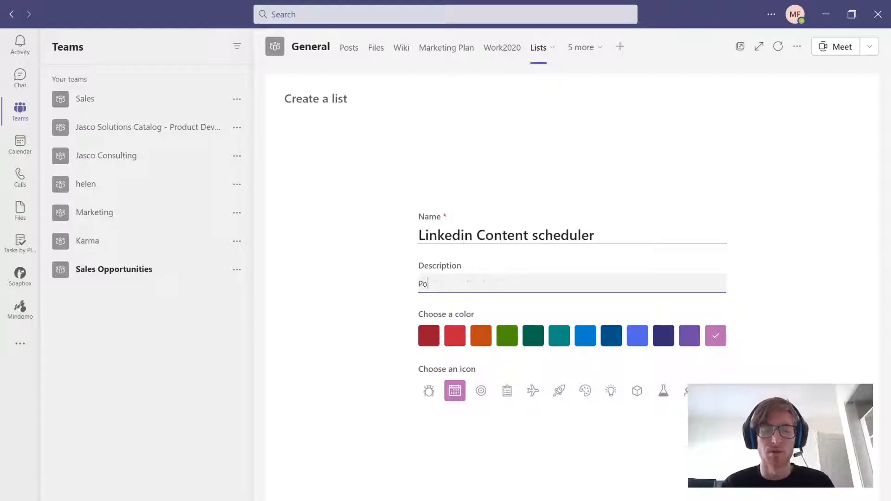
left_click(584, 335)
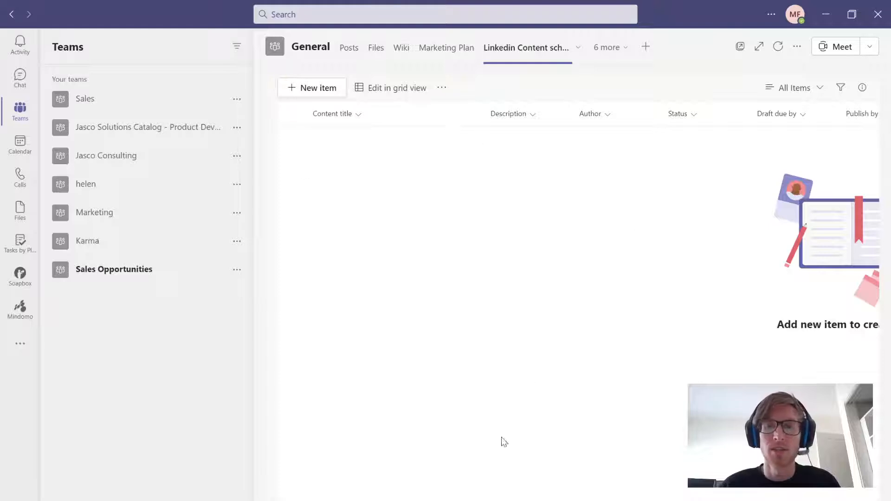
- Review the new list's columns and start a new item with the content title "Linkedin Banner"
scroll(579, 220, "right", 10)
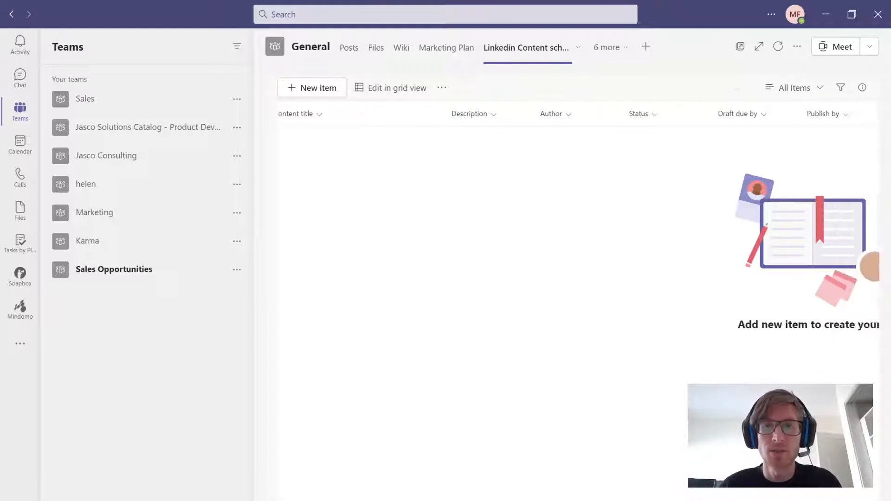
left_click_drag(682, 499, 736, 493)
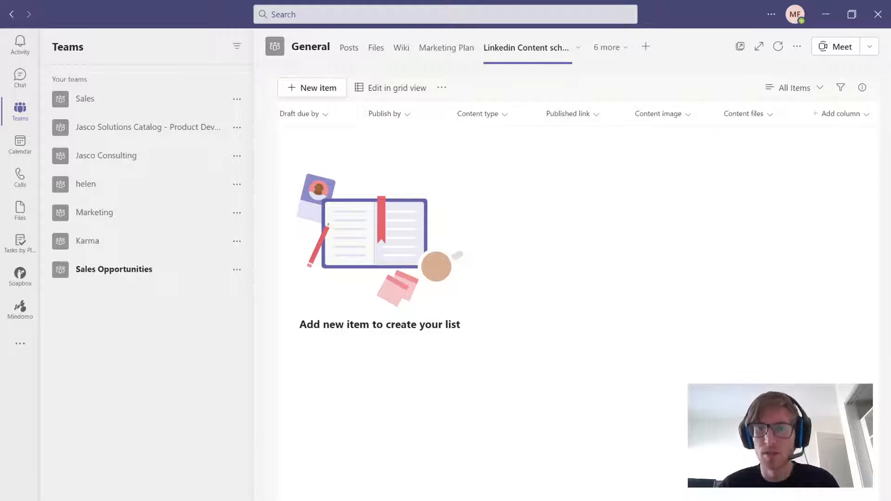
scroll(578, 220, "left", 10)
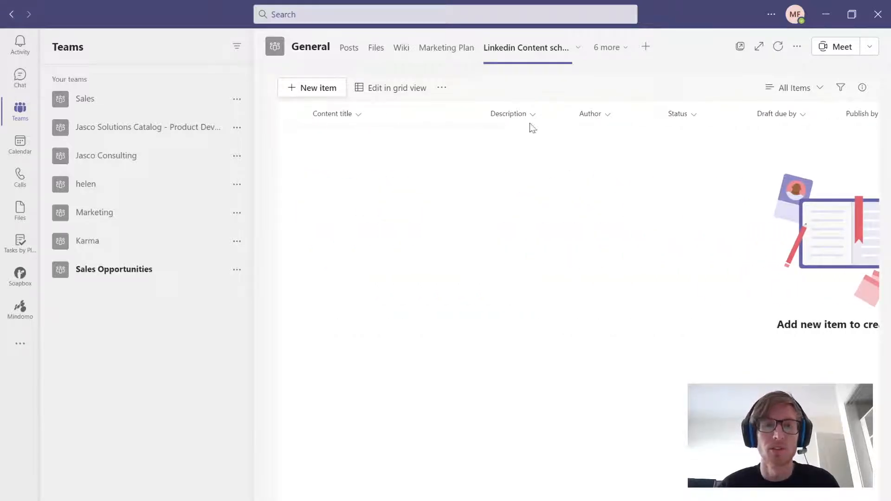
left_click(306, 87)
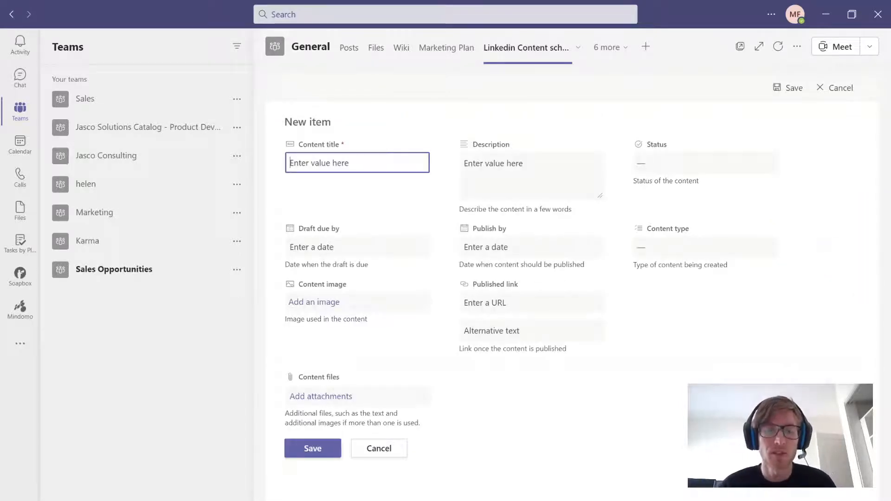
type("Linkedin Banner")
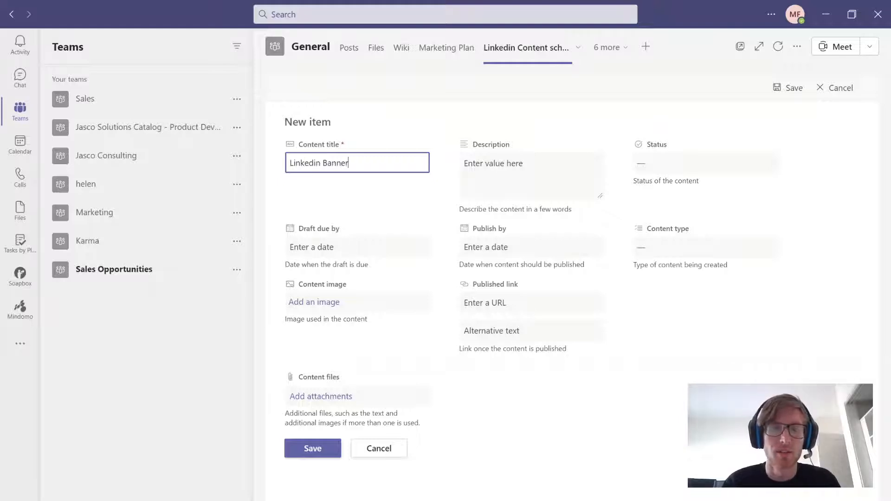
- Set the item's draft due date to 7/30/2021 09:00 AM
left_click(353, 247)
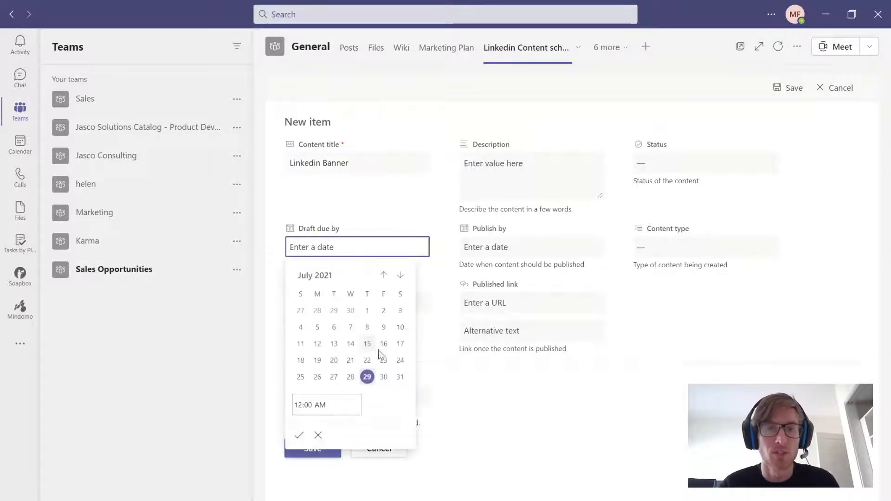
left_click(383, 376)
left_click(351, 398)
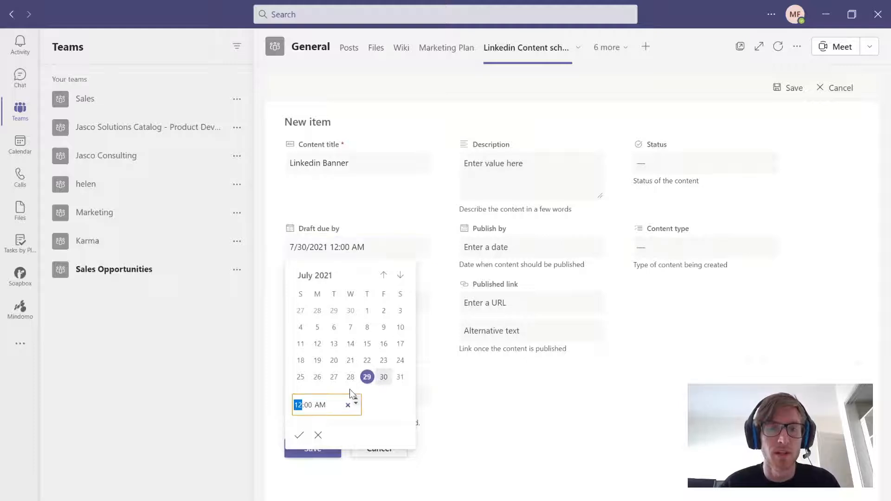
type("09")
left_click(299, 436)
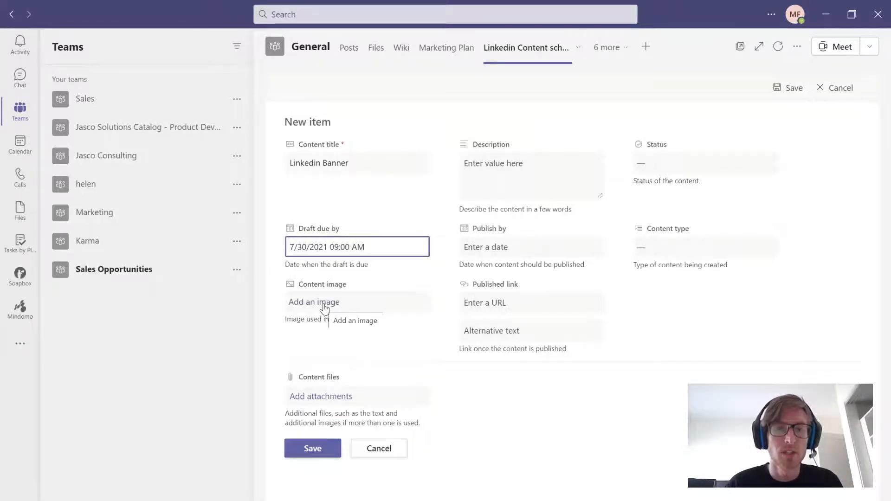
- Add Facebook.png from the Downloads folder as the content image and enter the description "Banner previously"
left_click(321, 268)
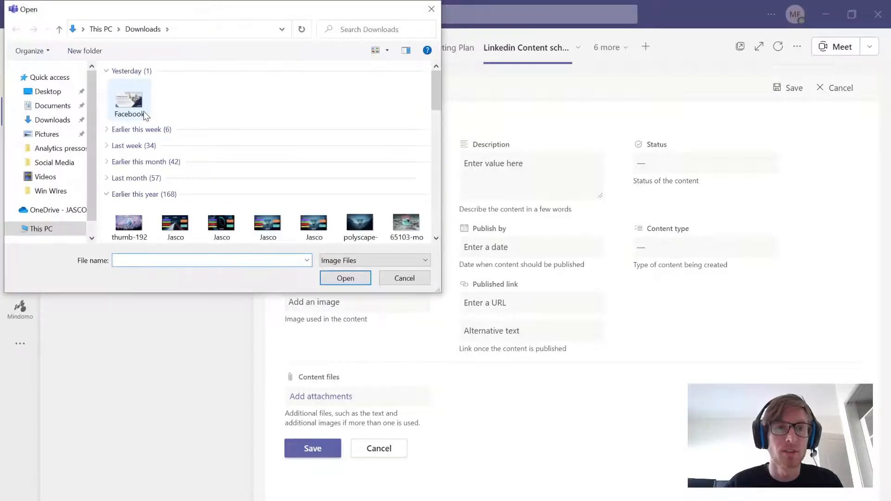
left_click(132, 109)
left_click(342, 280)
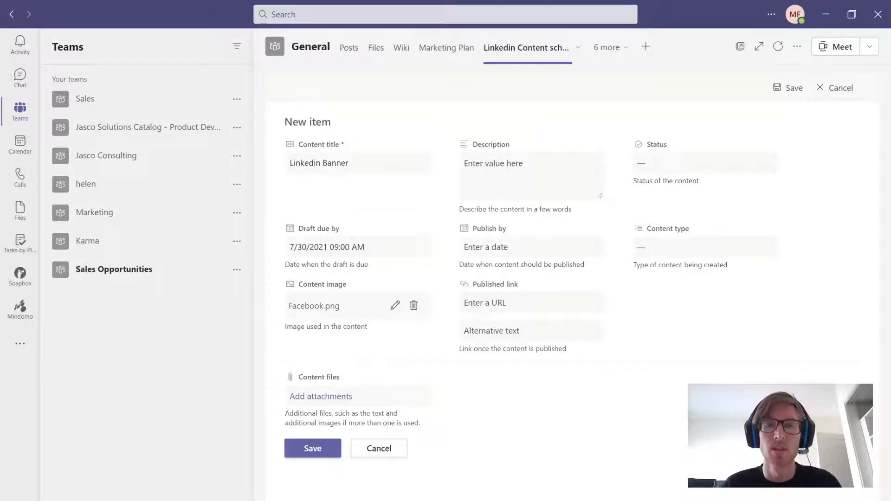
left_click(596, 170)
type("Banne")
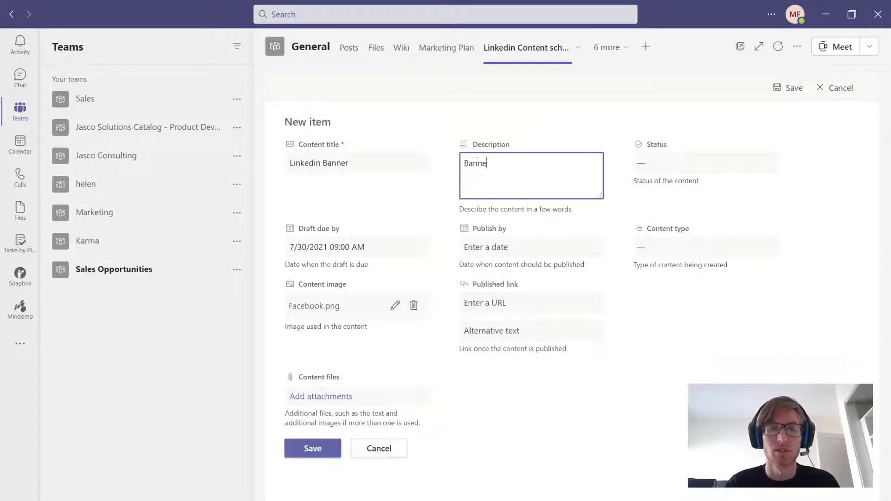
type("r previously")
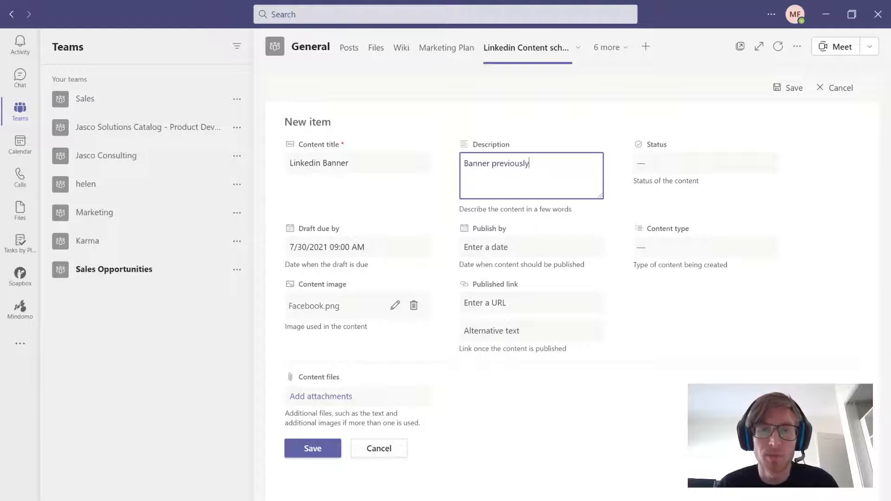
- Set the item's publish-by date to 7/31/2021 09:00 AM and its status to Draft needs approval
left_click(531, 247)
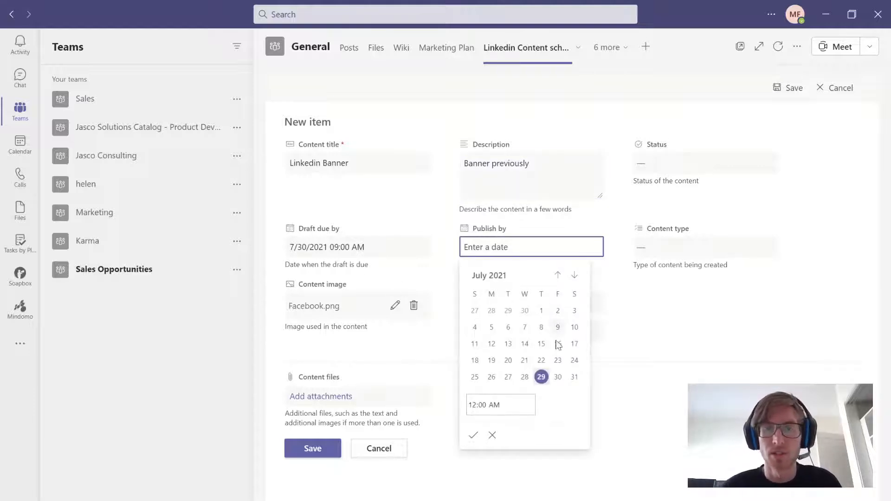
left_click(574, 377)
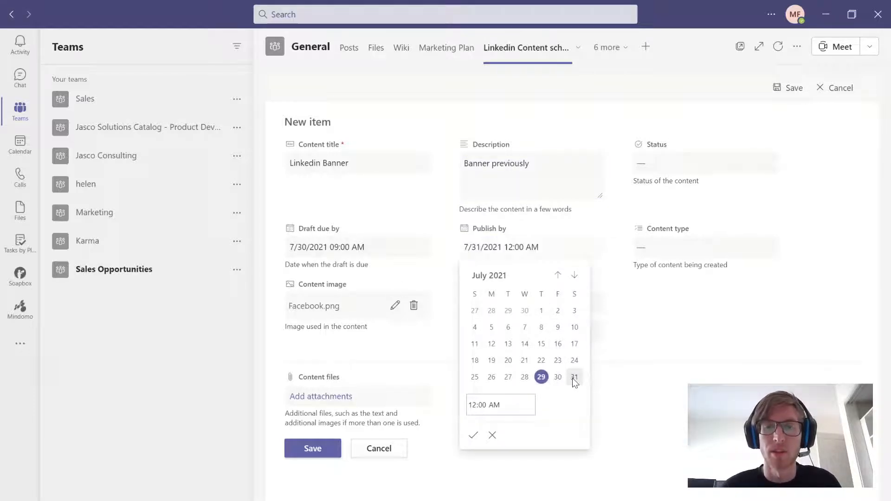
left_click(482, 407)
type("09")
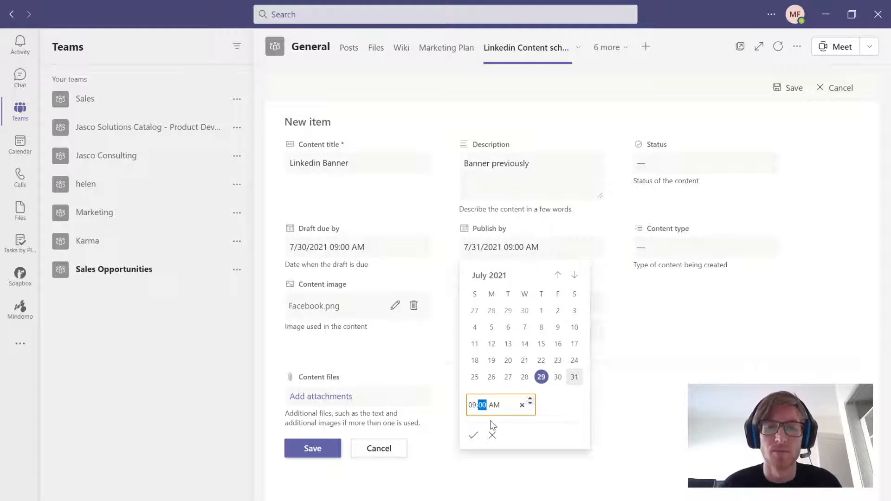
left_click(473, 435)
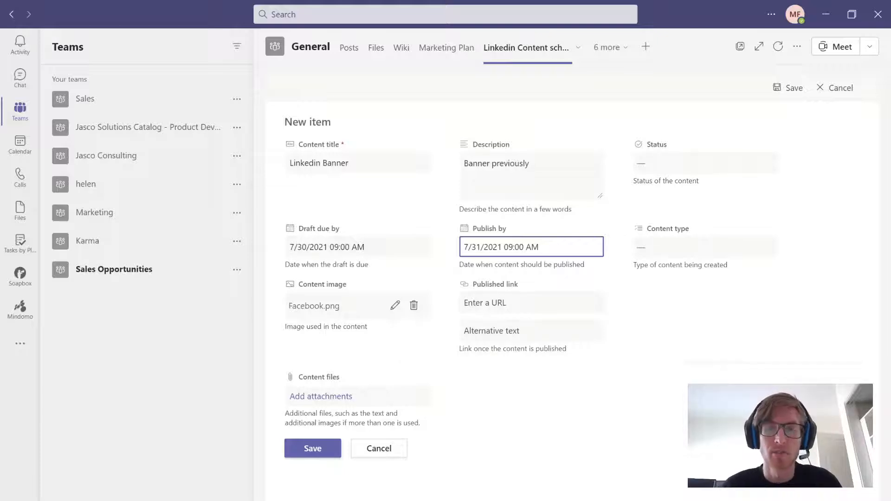
left_click(678, 161)
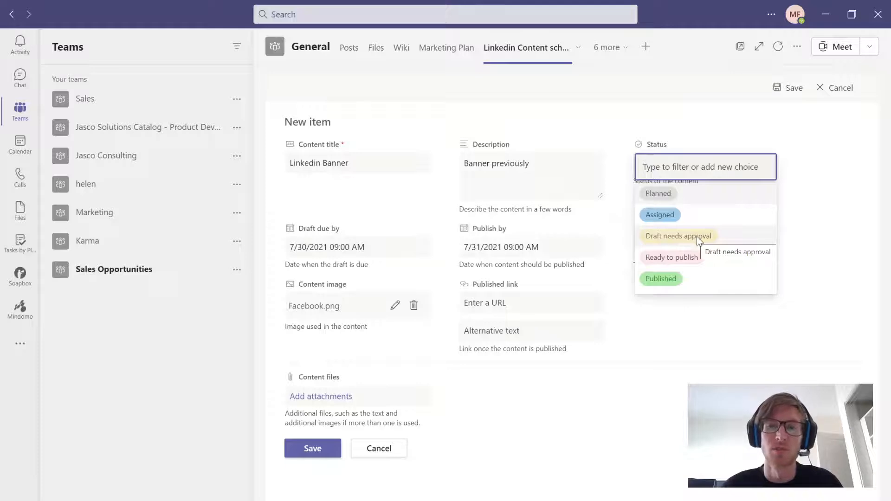
left_click(670, 236)
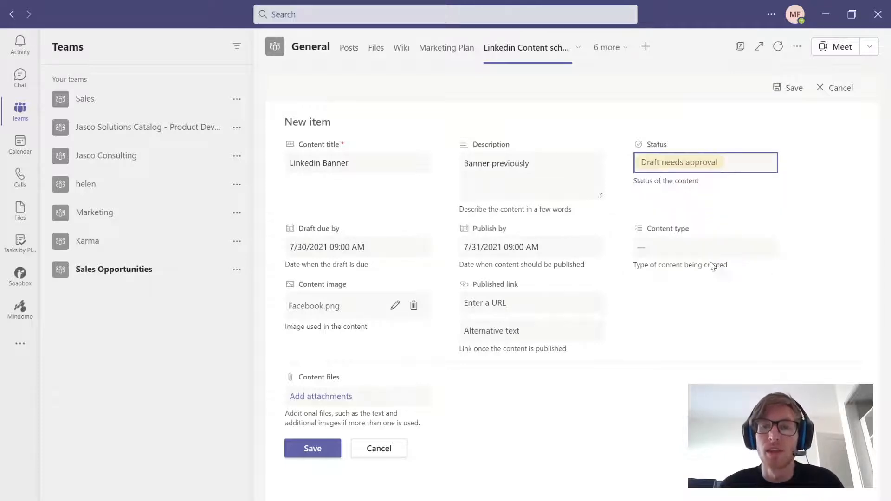
- Set the item's content type to Social media post and save the new Linkedin Banner item
left_click(685, 244)
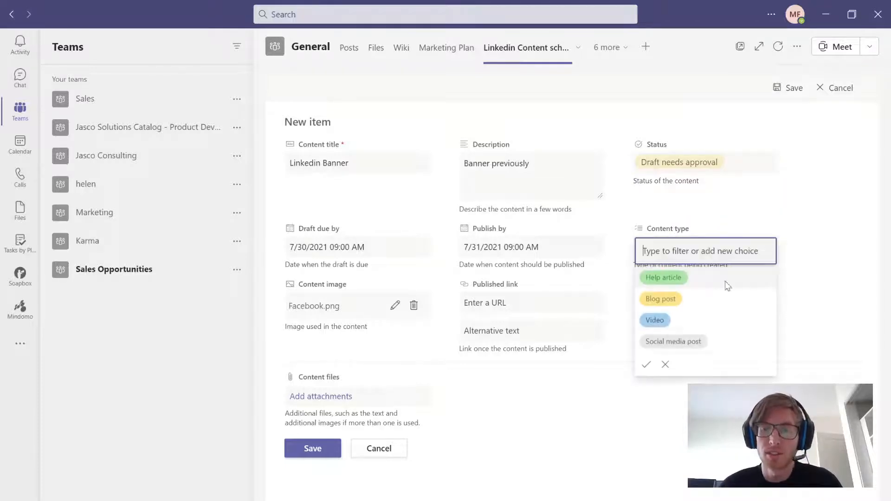
left_click(673, 343)
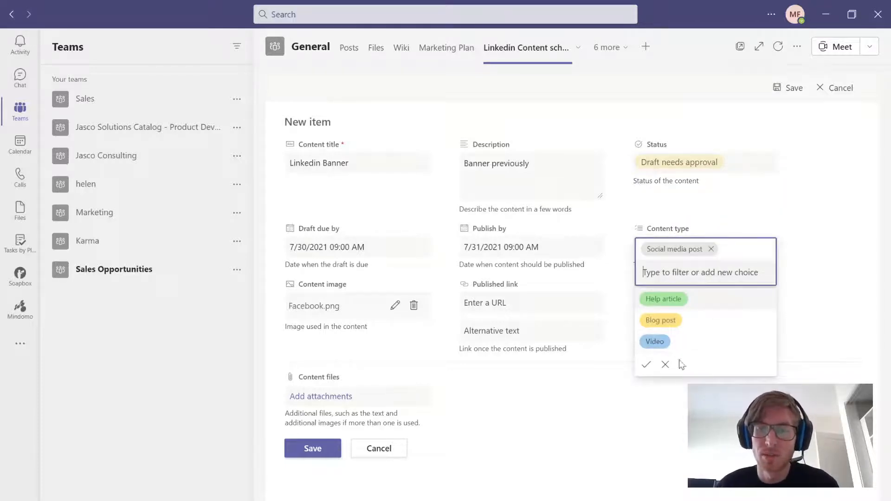
left_click(645, 365)
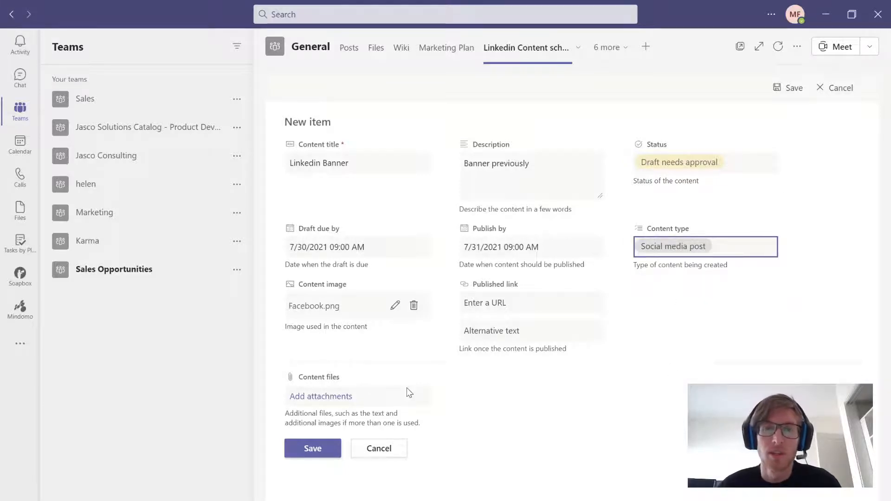
left_click(313, 450)
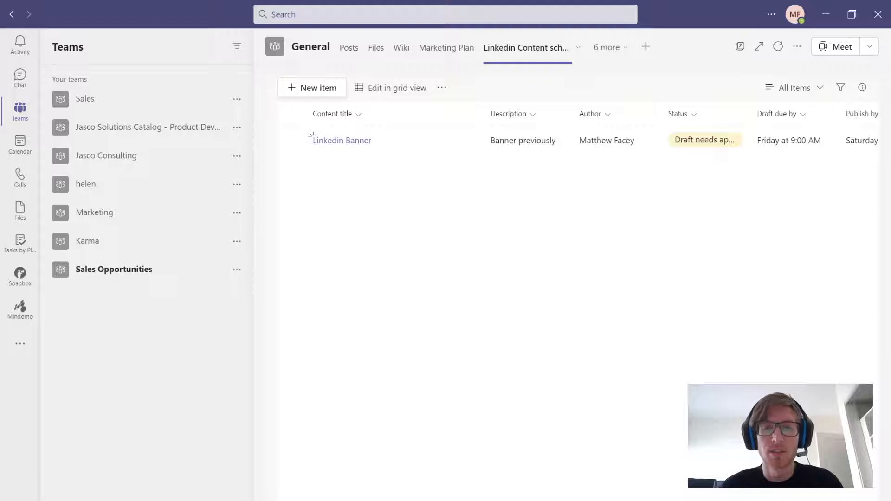
- Add a Person column named "Team Memeber" after the list's Content files column
scroll(576, 139, "right", 5)
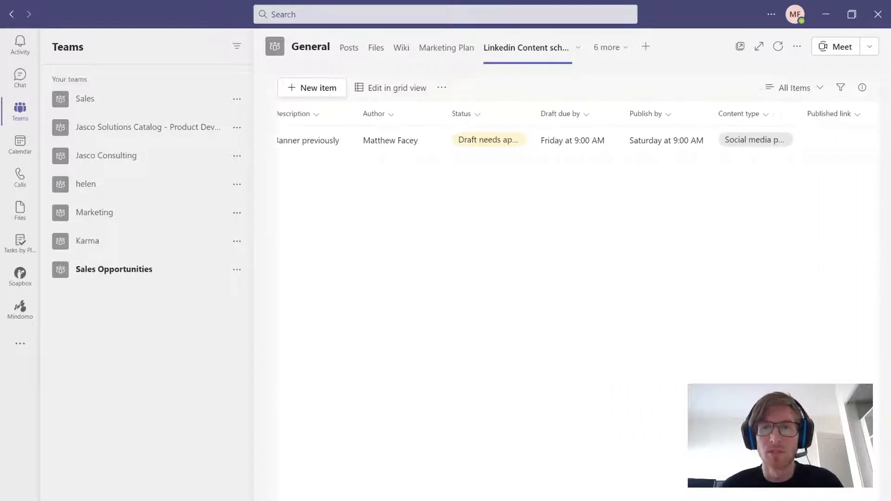
scroll(576, 139, "right", 5)
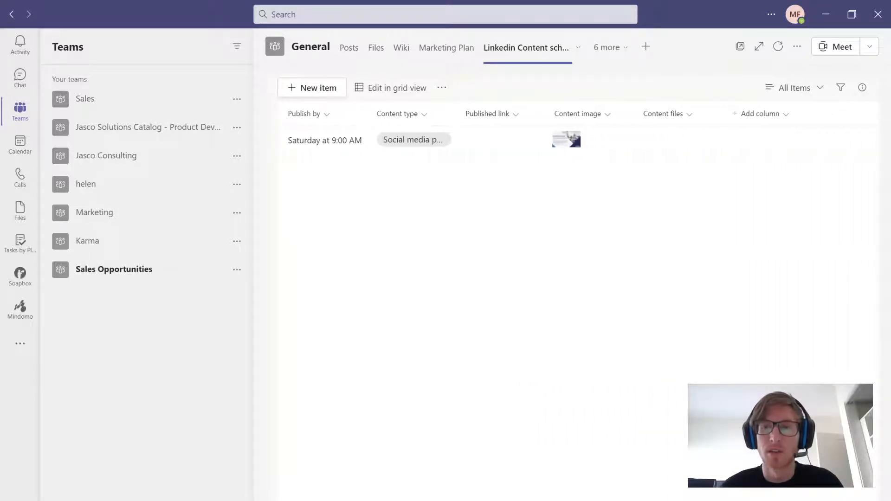
scroll(576, 139, "left", 6)
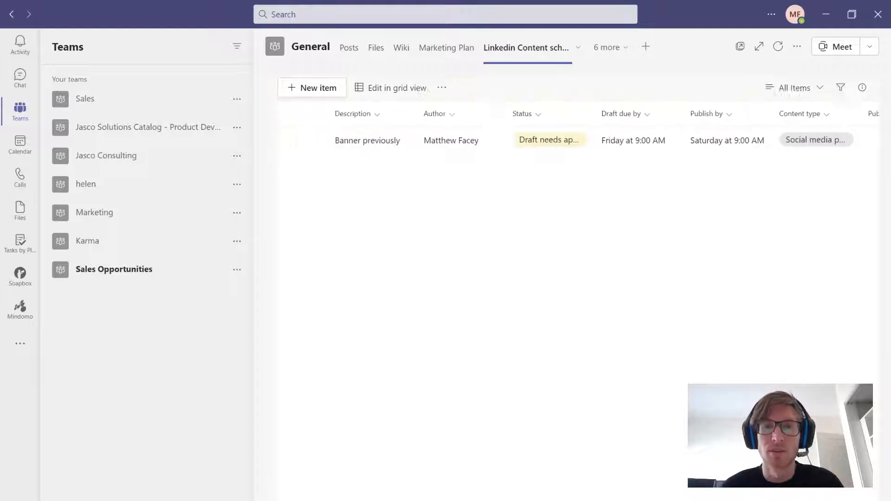
scroll(576, 139, "right", 5)
scroll(576, 139, "right", 1)
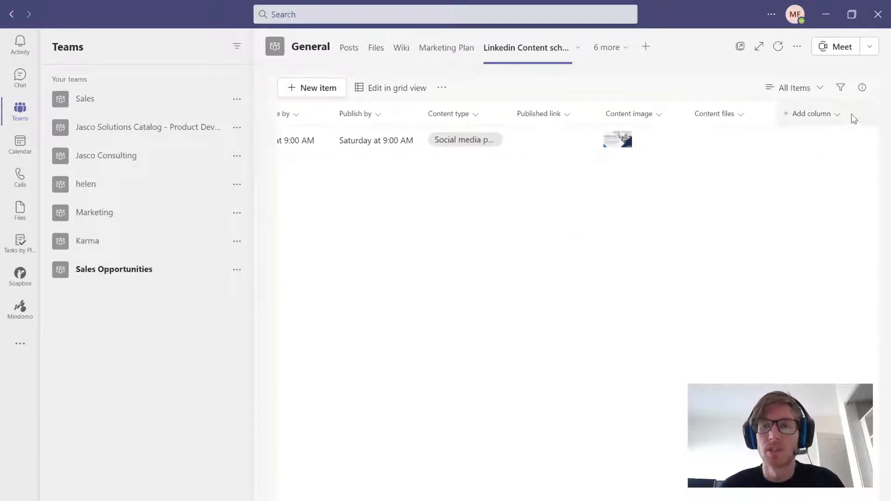
left_click(813, 117)
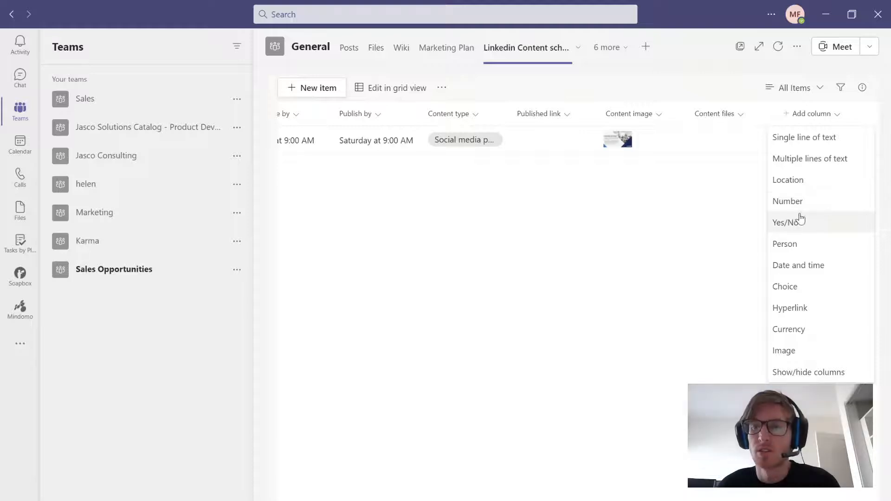
left_click(798, 246)
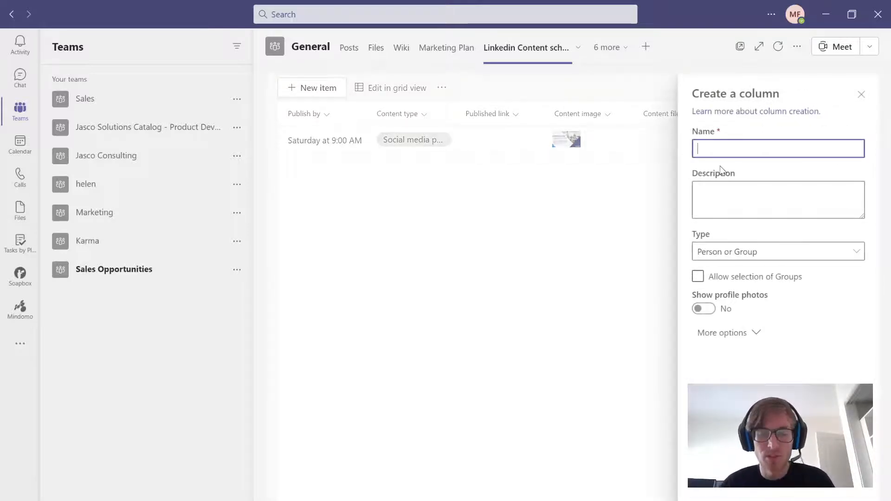
type("Team Memeber")
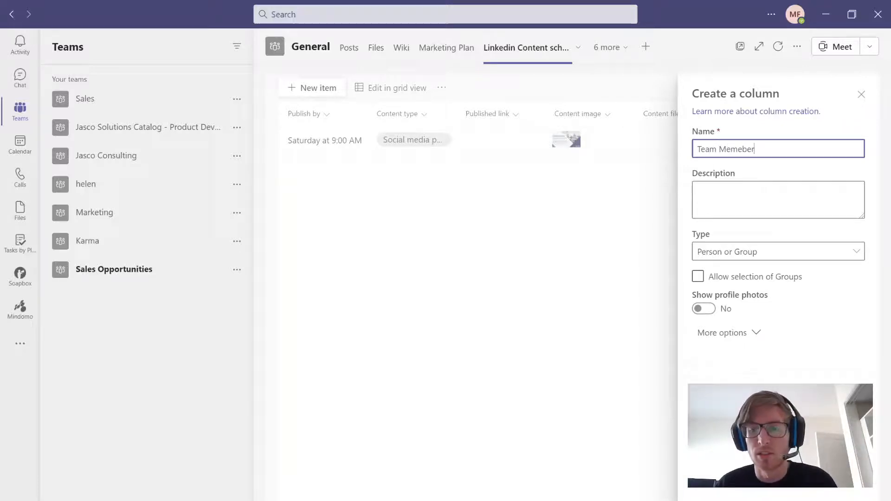
key("Return")
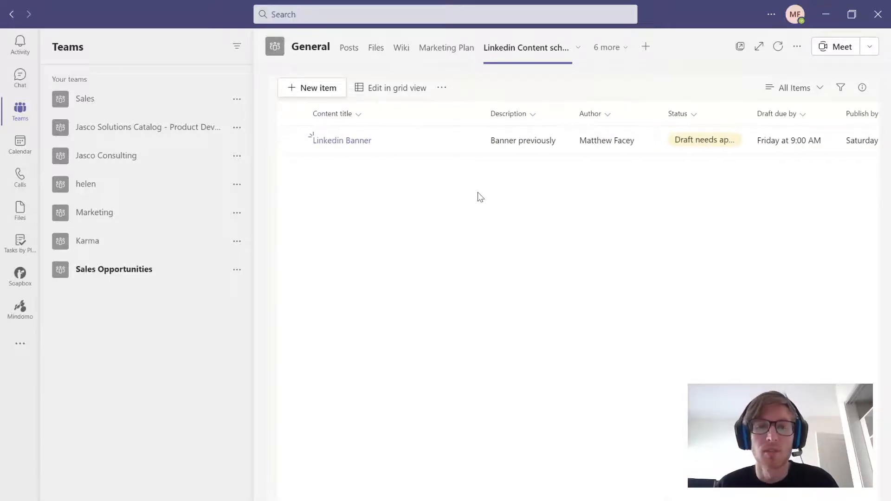
- Assign the marketing manager as Team Memeber on the Linkedin Banner item, save it and check the new column in the list
left_click(467, 141)
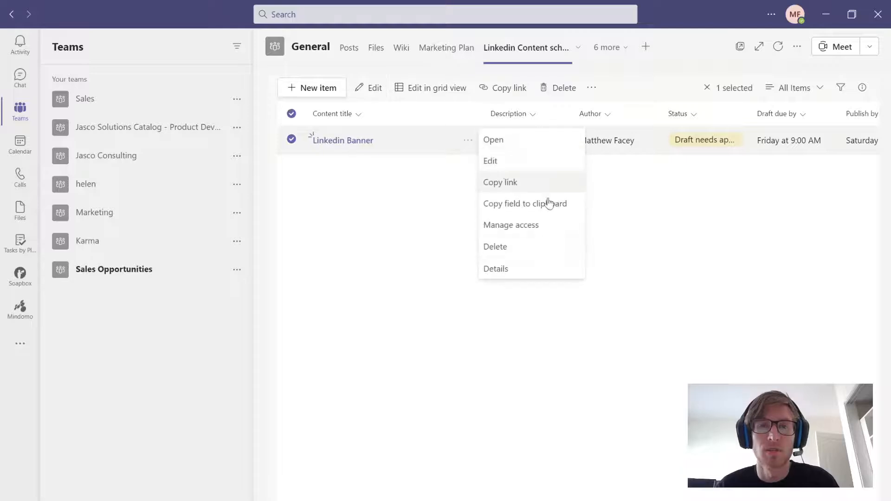
left_click(504, 160)
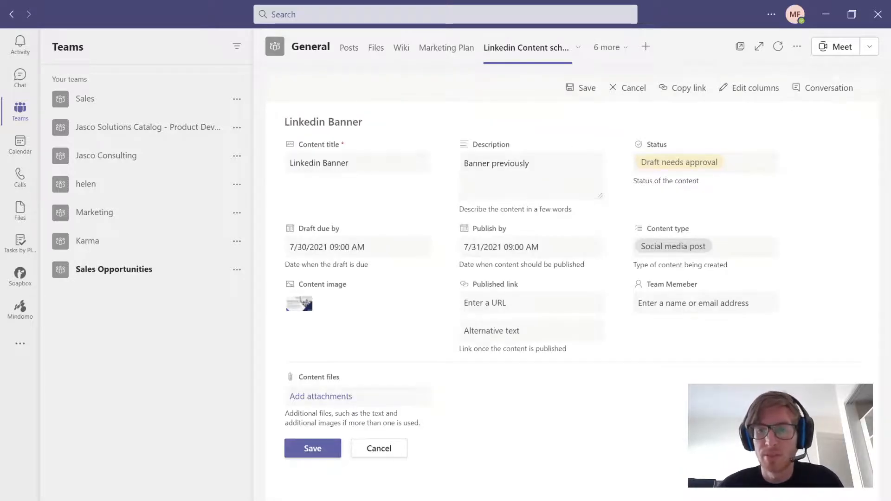
left_click(728, 312)
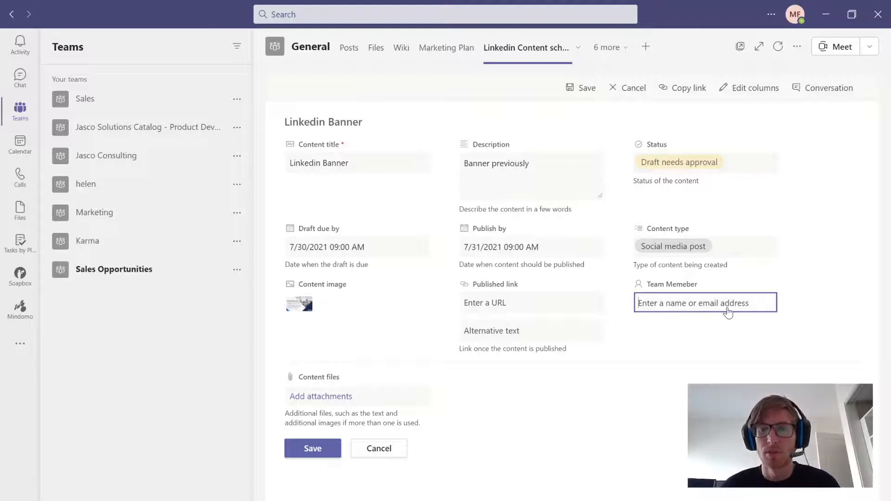
type("Hele")
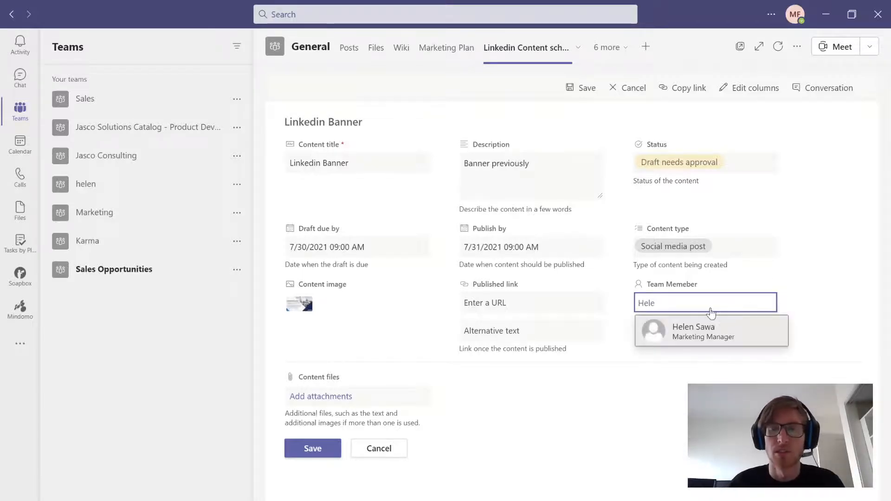
left_click(696, 330)
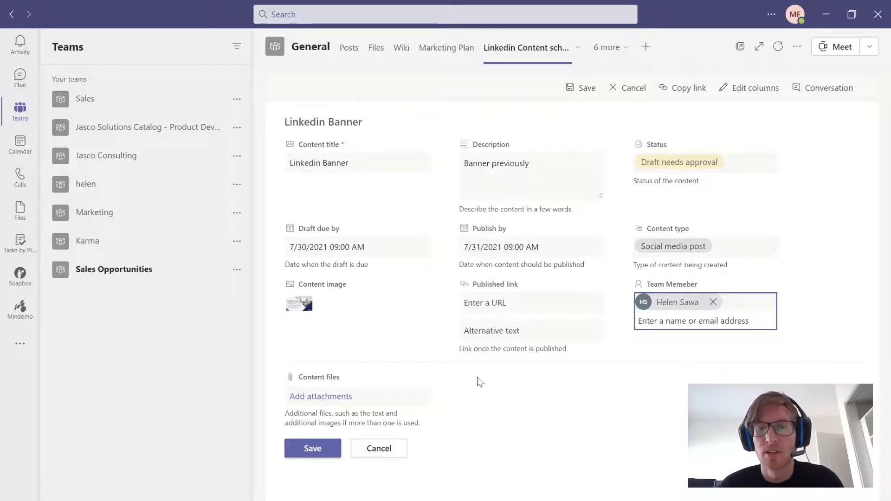
left_click(313, 448)
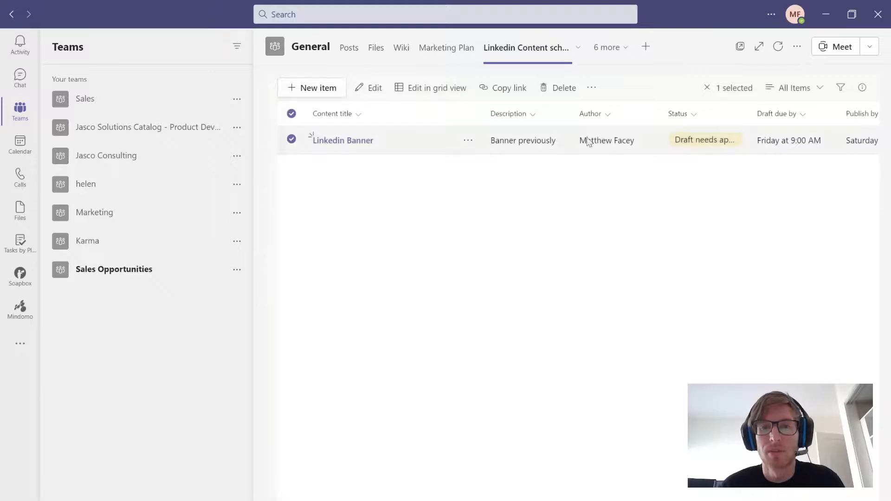
scroll(310, 136, "right", 5)
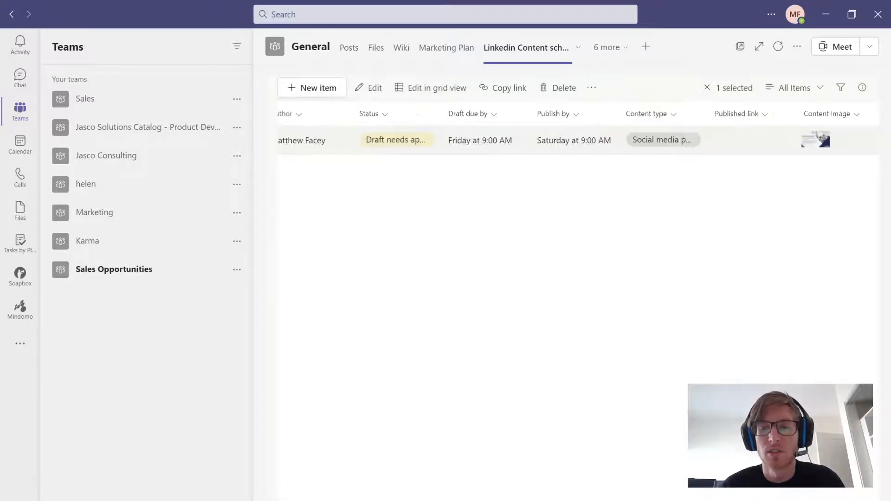
scroll(809, 193, "right", 5)
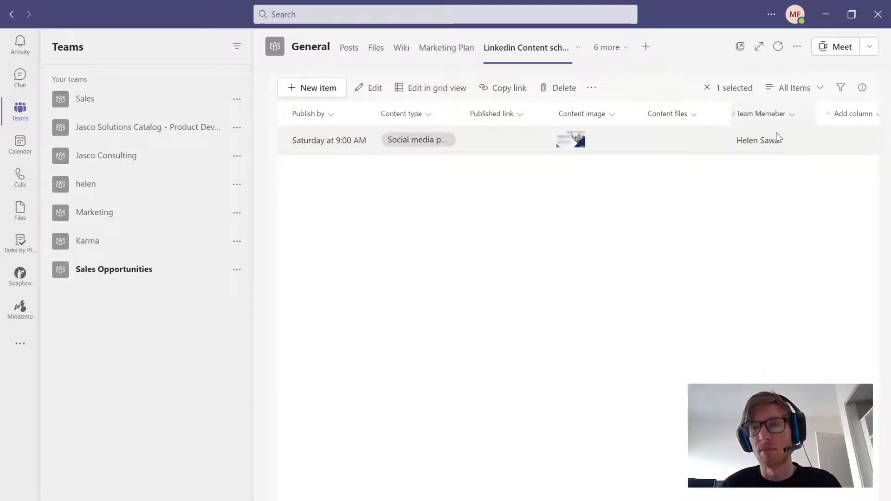
scroll(577, 186, "left", 6)
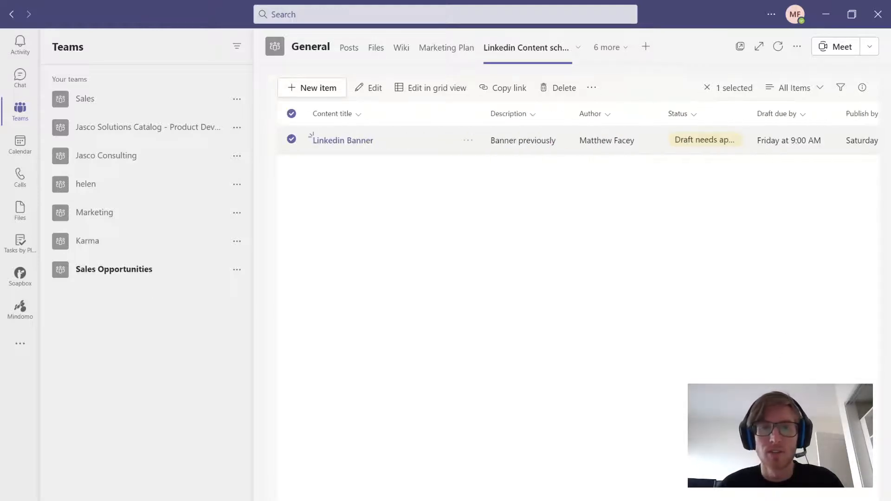
- Preview the list in grid view, return to the standard view and look at the list's export options
left_click(473, 142)
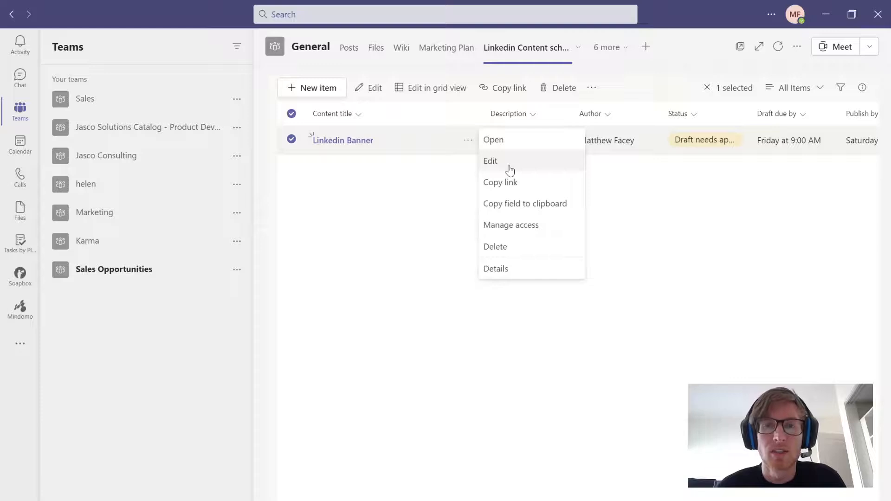
left_click(389, 187)
left_click(438, 88)
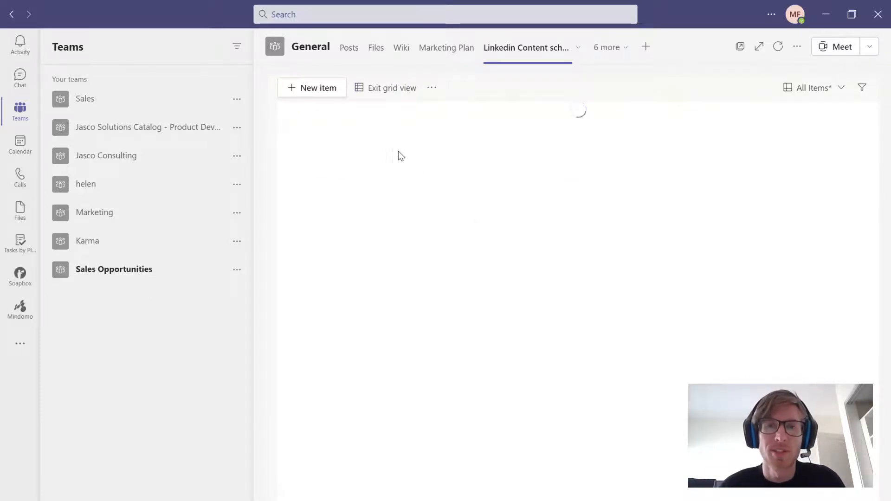
left_click(394, 89)
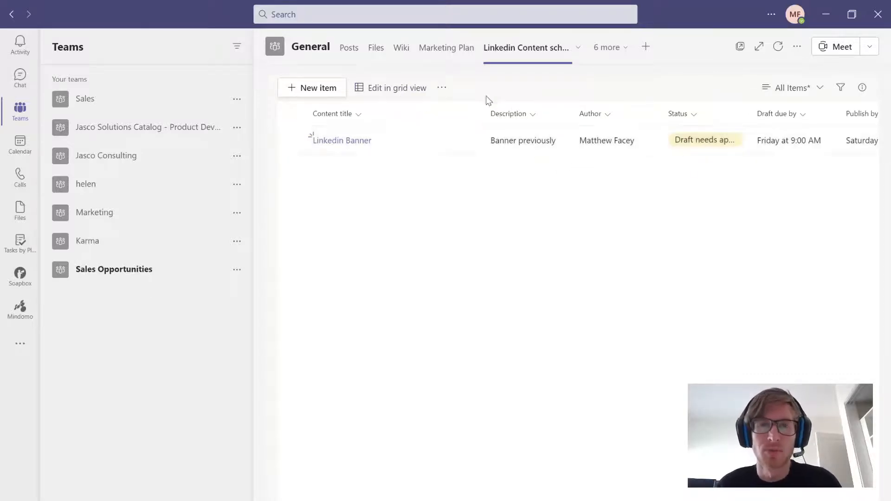
left_click(439, 89)
mouse_move(482, 112)
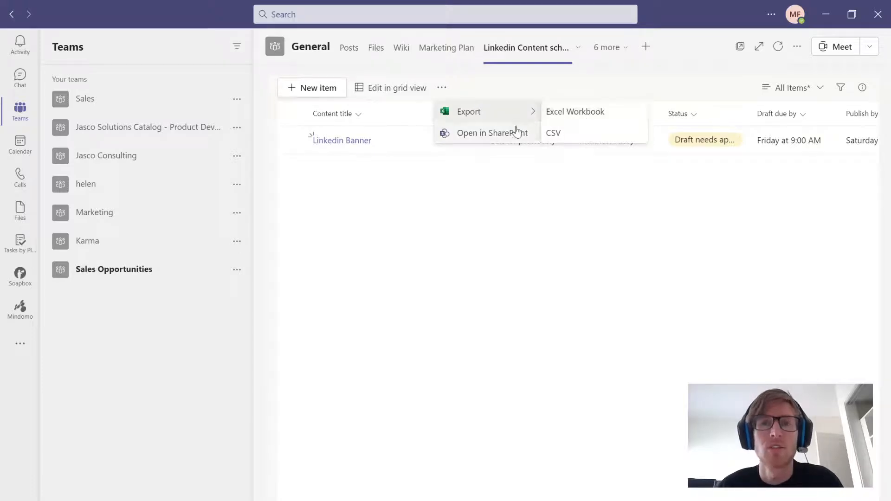
left_click(573, 203)
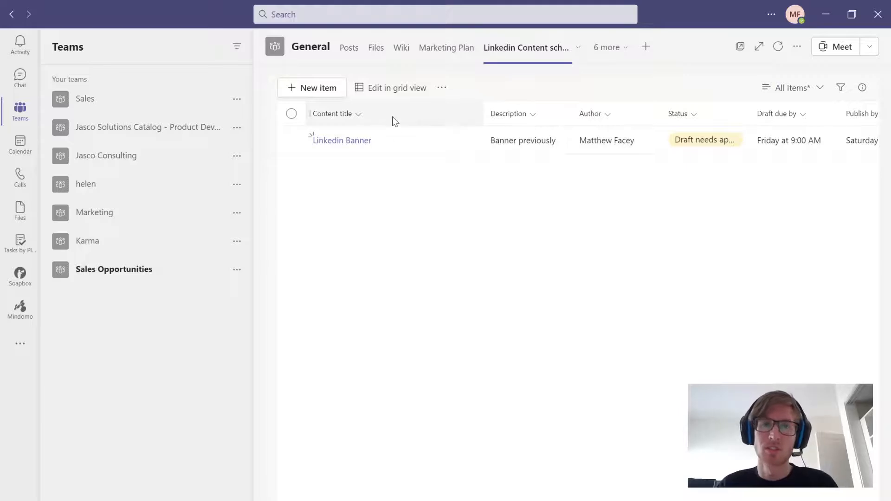
- Group the list items by the Status column
left_click(700, 116)
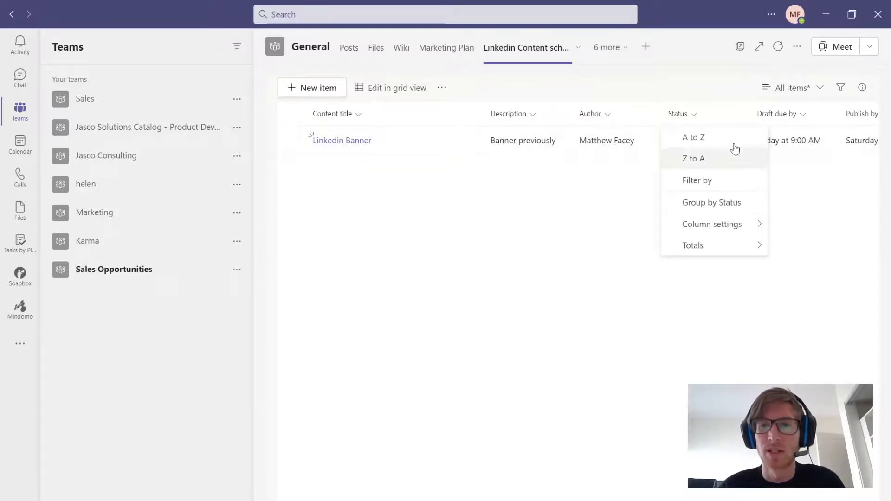
left_click(725, 210)
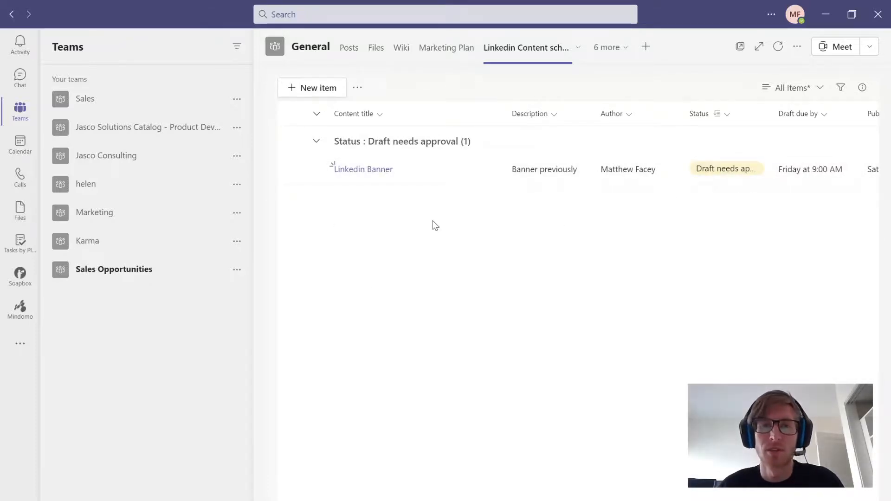
- Open the Linkedin Banner item for editing and post "timeing needs approval" and a mention of the assigned team member in its conversation
left_click(489, 171)
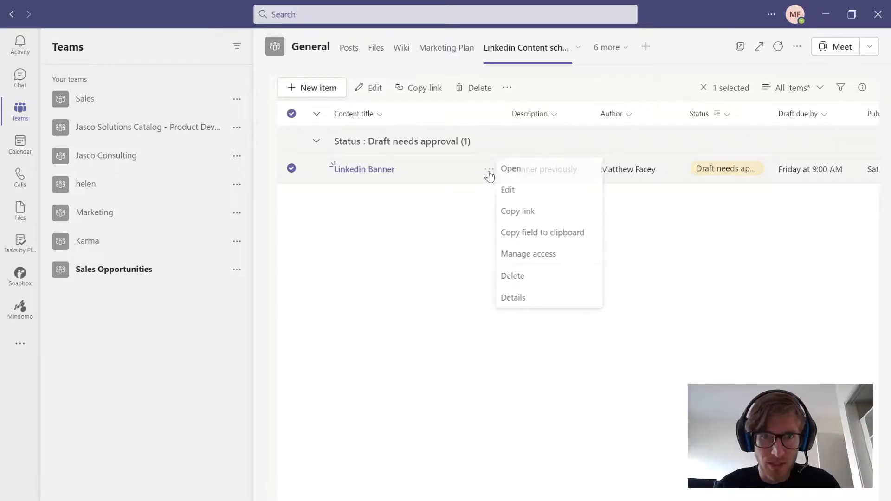
left_click(514, 190)
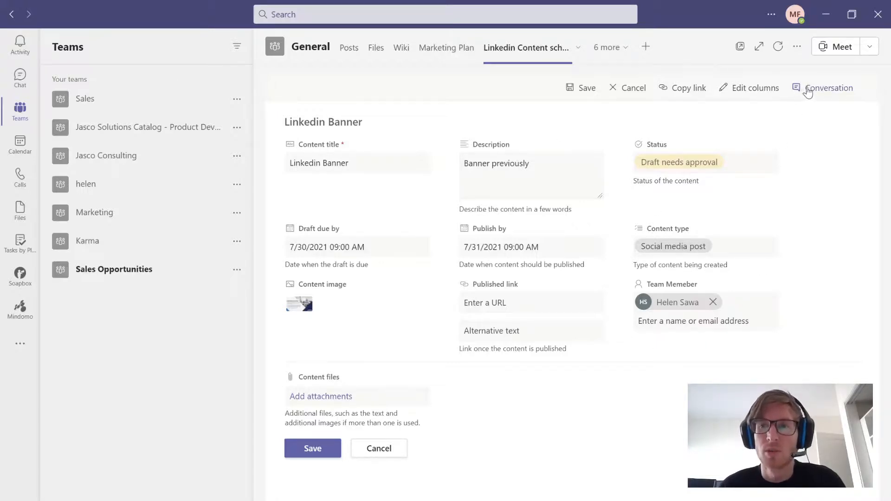
left_click(810, 89)
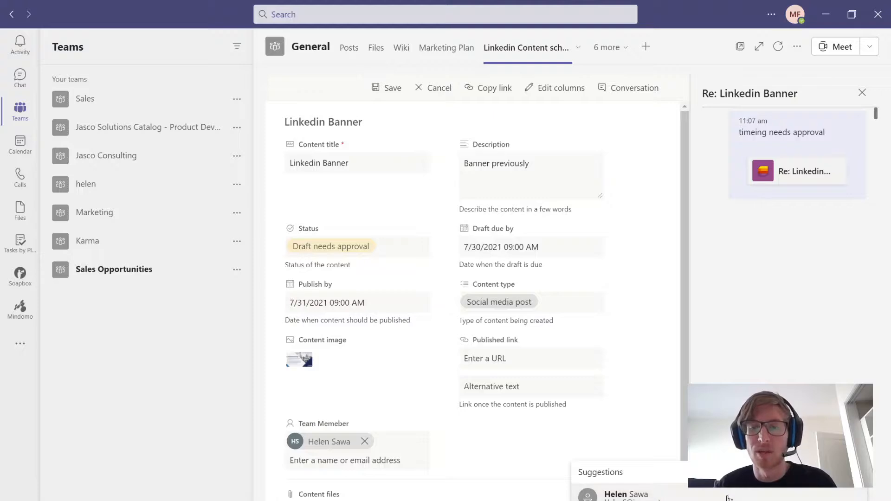
key("Return")
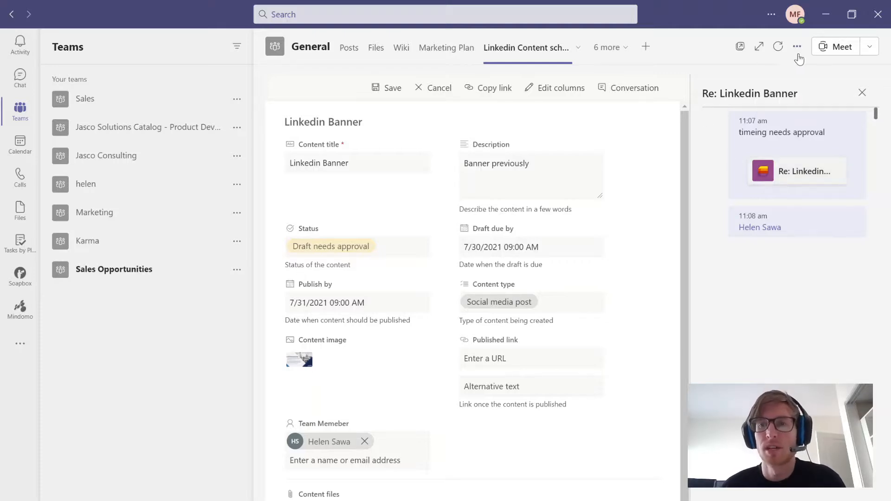
- Check the channel's meeting options, close the item's conversation and save the Linkedin Banner item
left_click(867, 55)
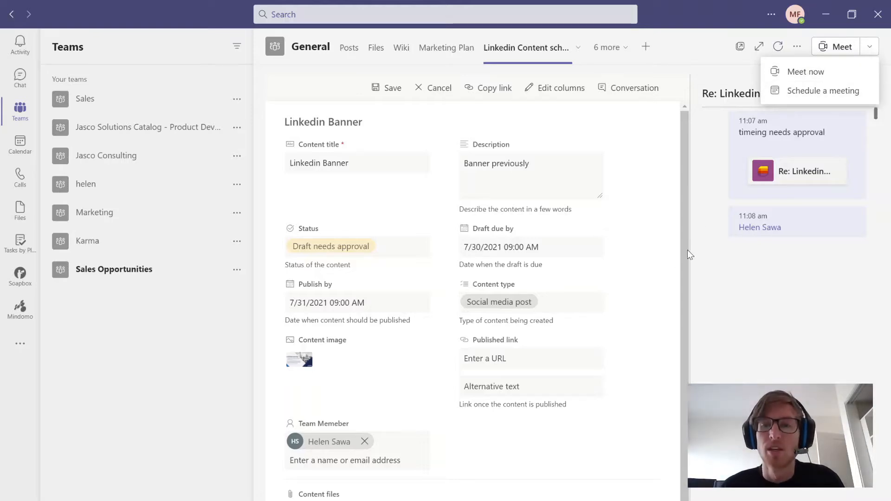
left_click(665, 268)
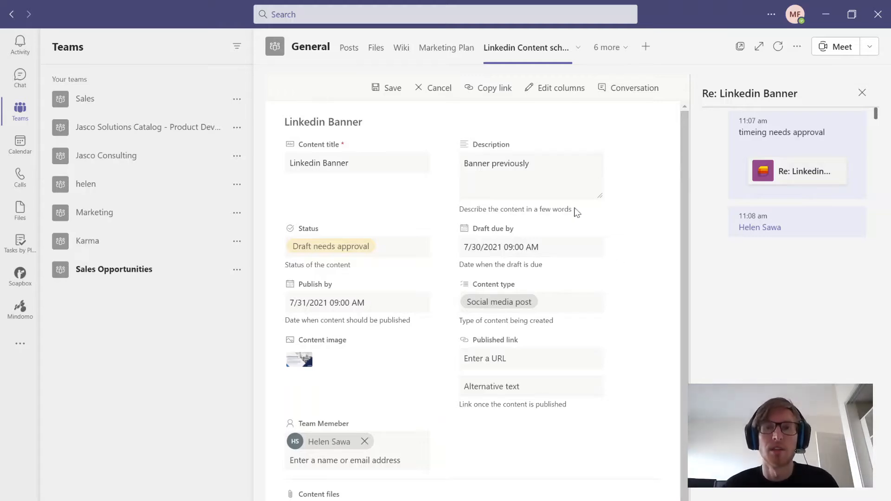
left_click(862, 97)
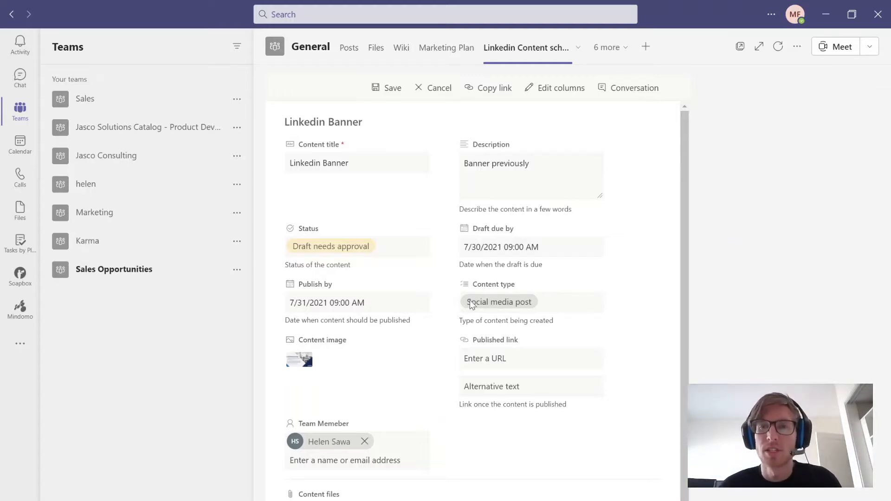
left_click(328, 450)
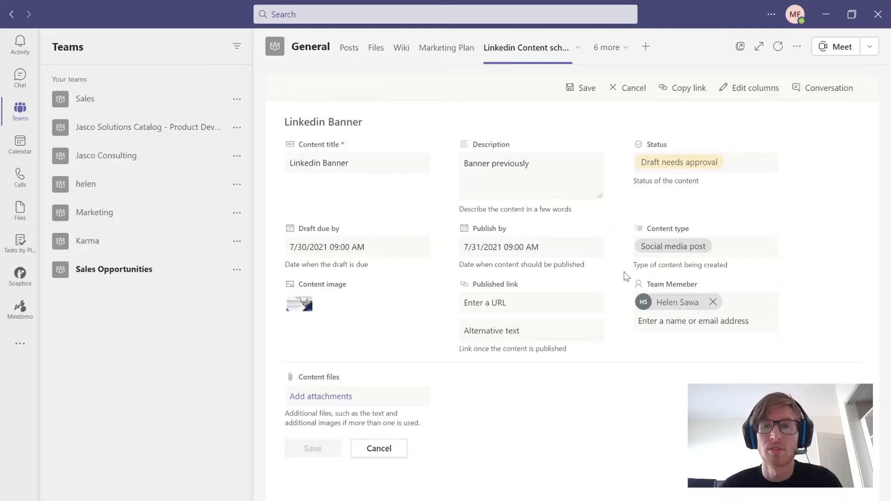